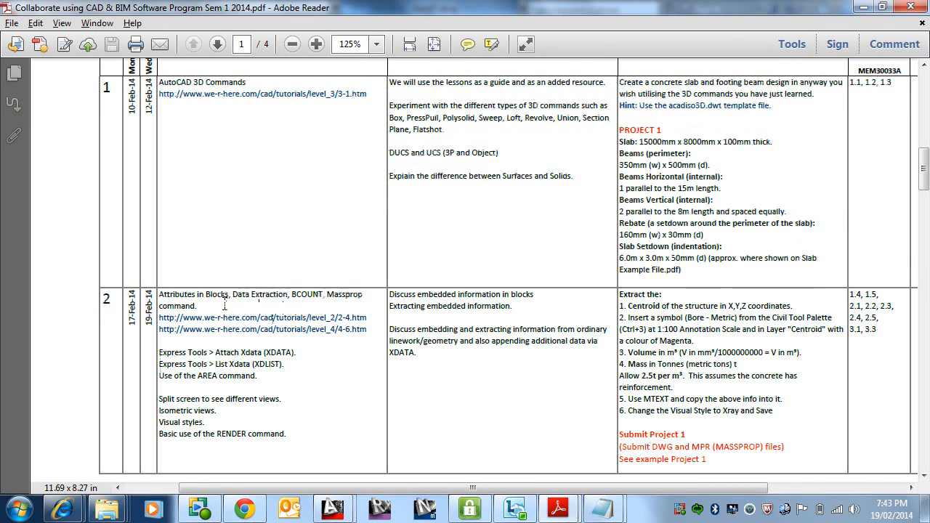
Read the week 2 topics in the course program, from block attributes, Data Extraction and BCOUNT to Xdata, visual styles and RENDER.
{"action": "scroll", "coordinate": [226, 301], "scroll_direction": "up", "scroll_amount": 2, "text": "ctrl"}
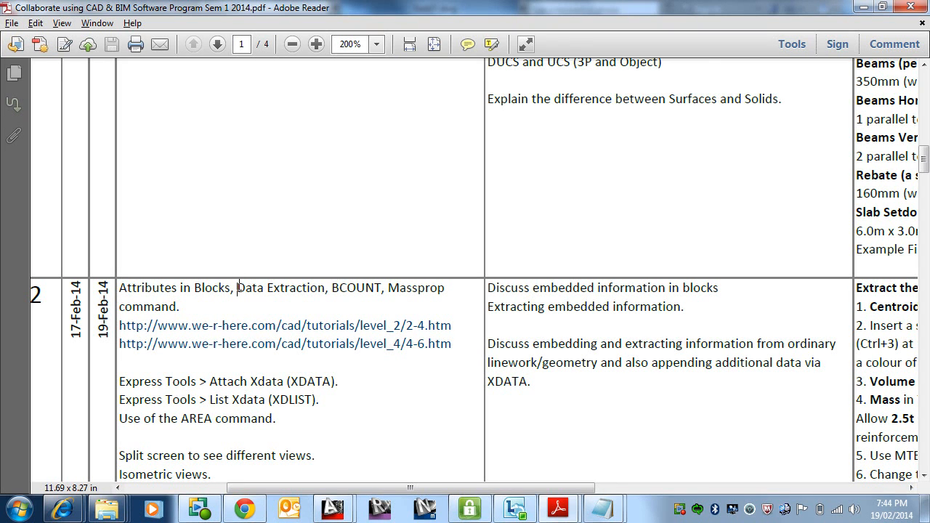
{"action": "left_click_drag", "start_coordinate": [237, 288], "coordinate": [325, 288]}
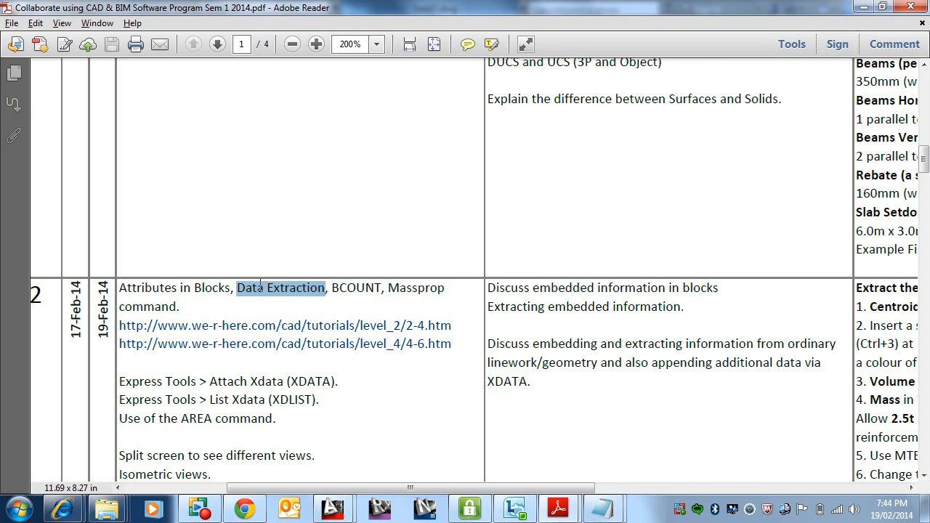
{"action": "left_click", "coordinate": [332, 288]}
{"action": "left_click_drag", "start_coordinate": [333, 287], "coordinate": [381, 289]}
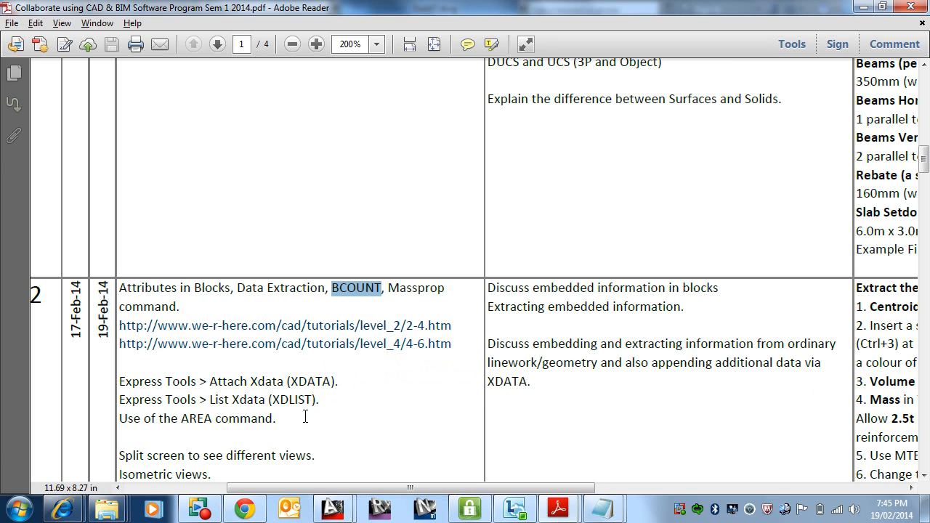
{"action": "left_click", "coordinate": [302, 441]}
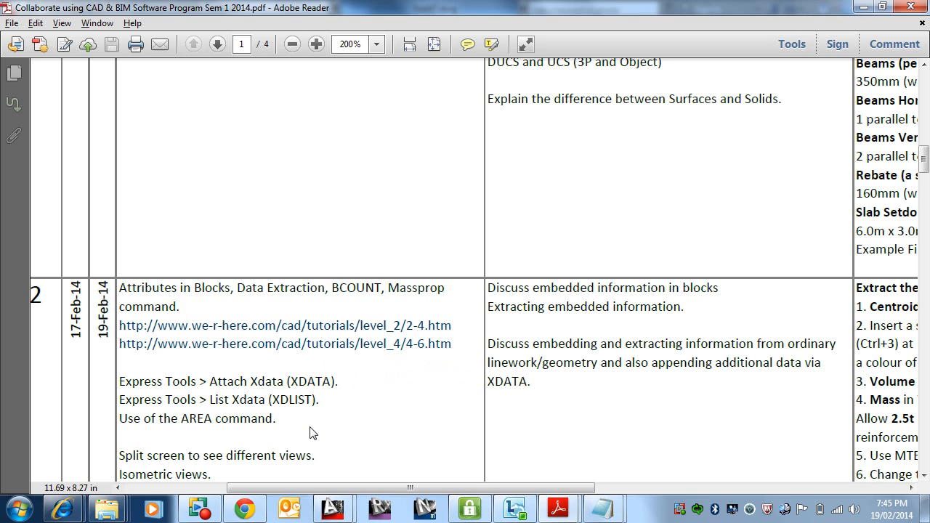
{"action": "scroll", "coordinate": [311, 430], "scroll_direction": "down", "scroll_amount": 2}
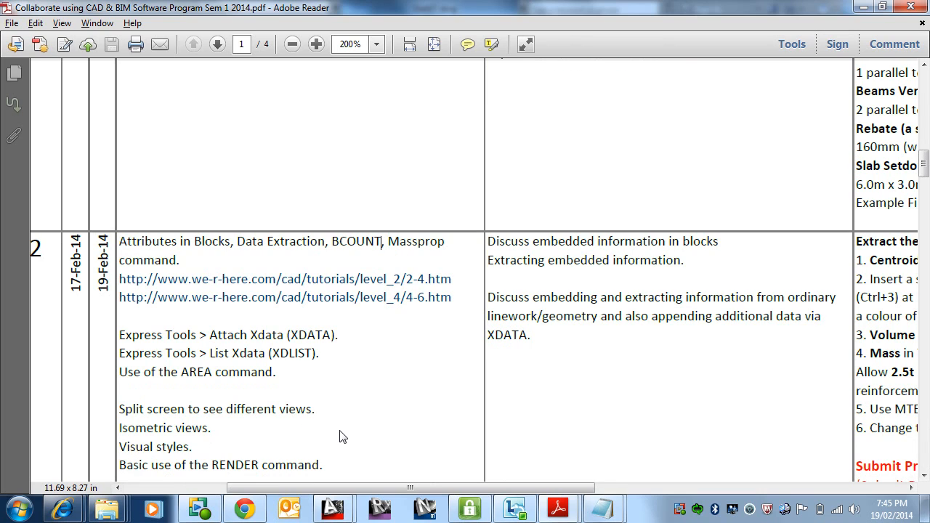
{"action": "scroll", "coordinate": [339, 434], "scroll_direction": "down", "scroll_amount": 1}
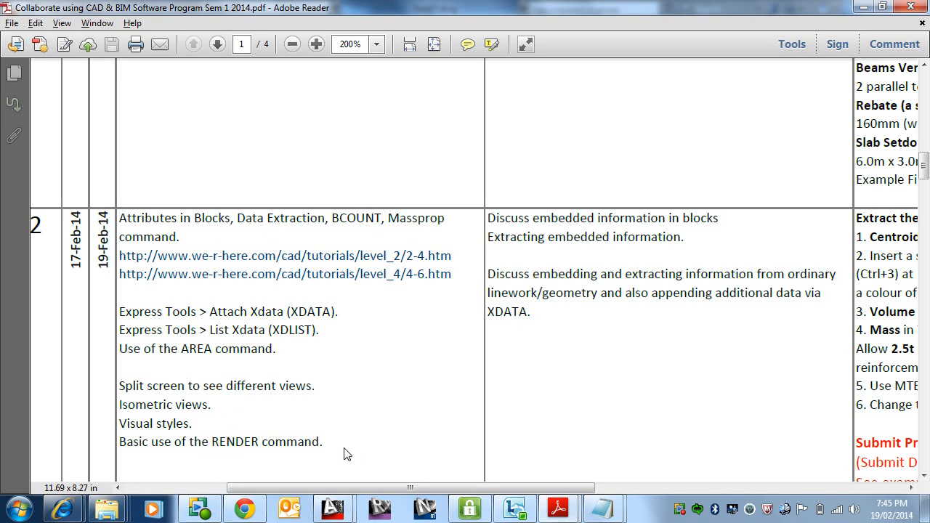
{"action": "scroll", "coordinate": [349, 430], "scroll_direction": "down", "scroll_amount": 1}
{"action": "scroll", "coordinate": [357, 425], "scroll_direction": "up", "scroll_amount": 2}
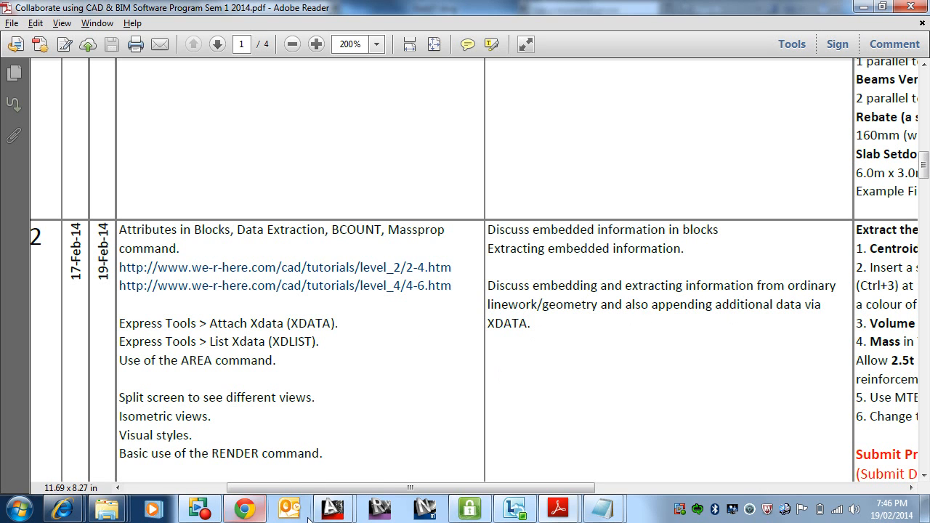
Switch to the Slab07.dwg drawing in AutoCAD and bring up the Express Tools for work in the X-Ray viewport.
{"action": "left_click", "coordinate": [338, 512]}
{"action": "left_click", "coordinate": [305, 392]}
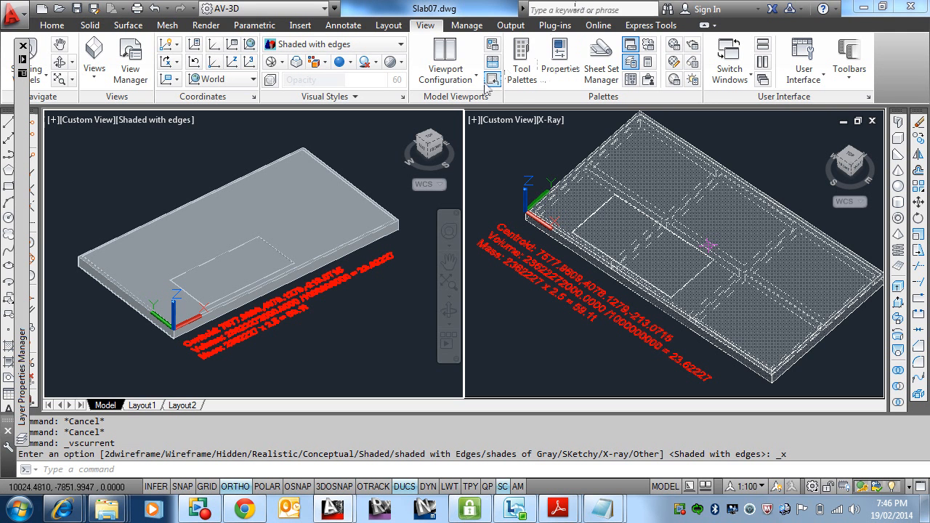
{"action": "left_click", "coordinate": [646, 26]}
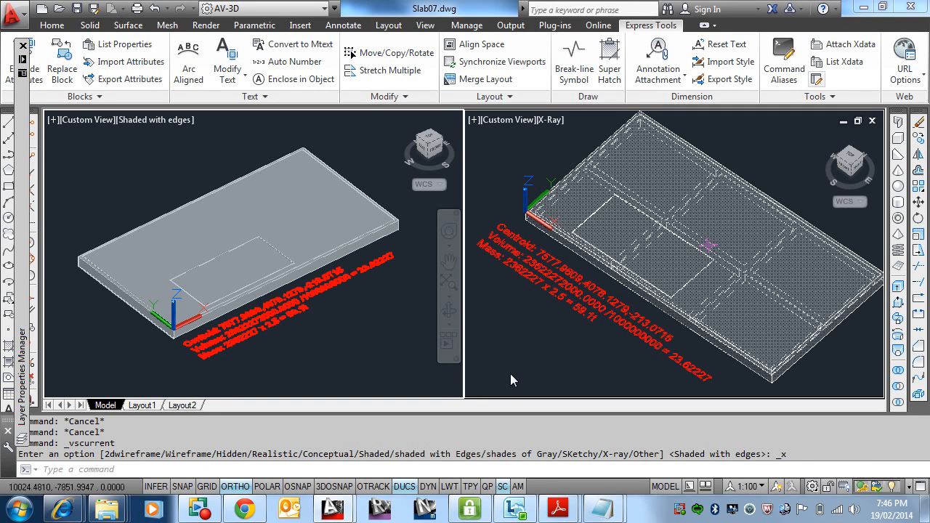
{"action": "left_click", "coordinate": [521, 323]}
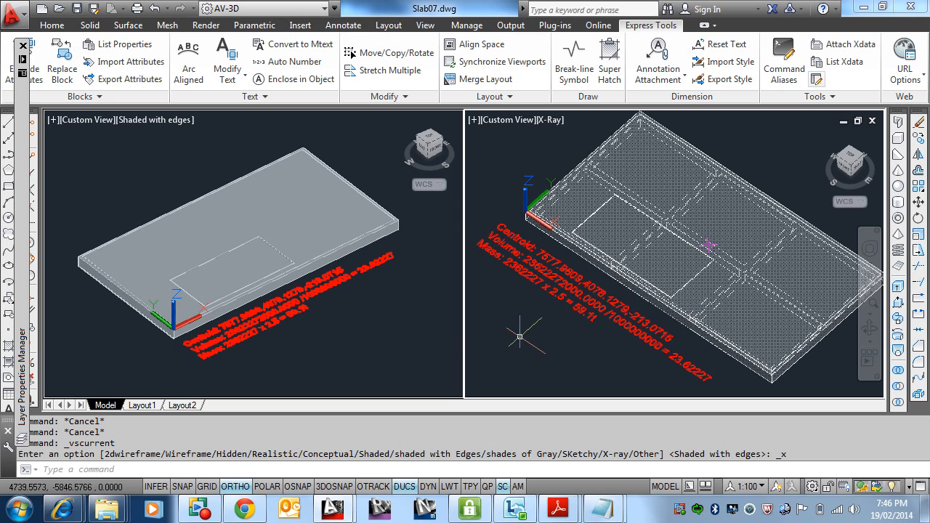
Draw a single line about 3502 mm long, parallel to the X axis, beside the slab's centroid, volume and mass text.
{"action": "key", "text": "Escape"}
{"action": "type", "text": "l"}
{"action": "key", "text": "Return"}
{"action": "left_click", "coordinate": [494, 354]}
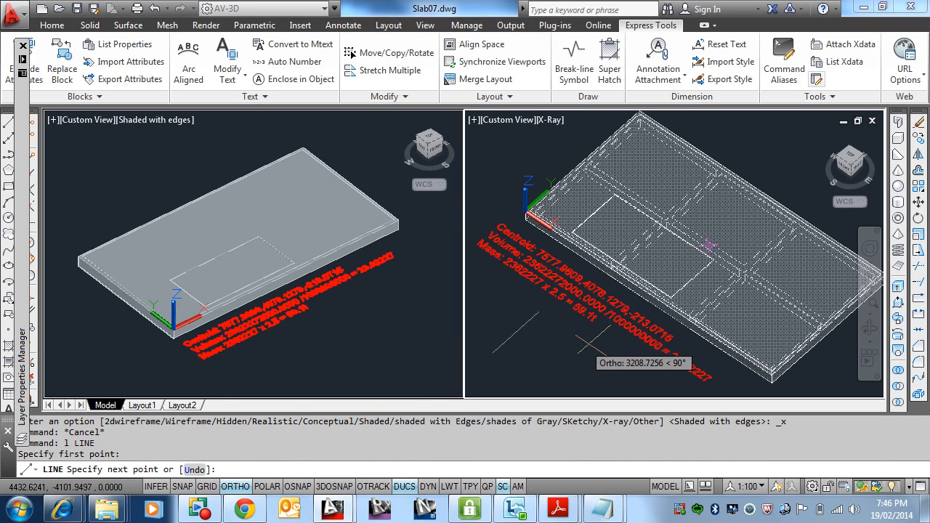
{"action": "left_click", "coordinate": [599, 348]}
{"action": "key", "text": "Return"}
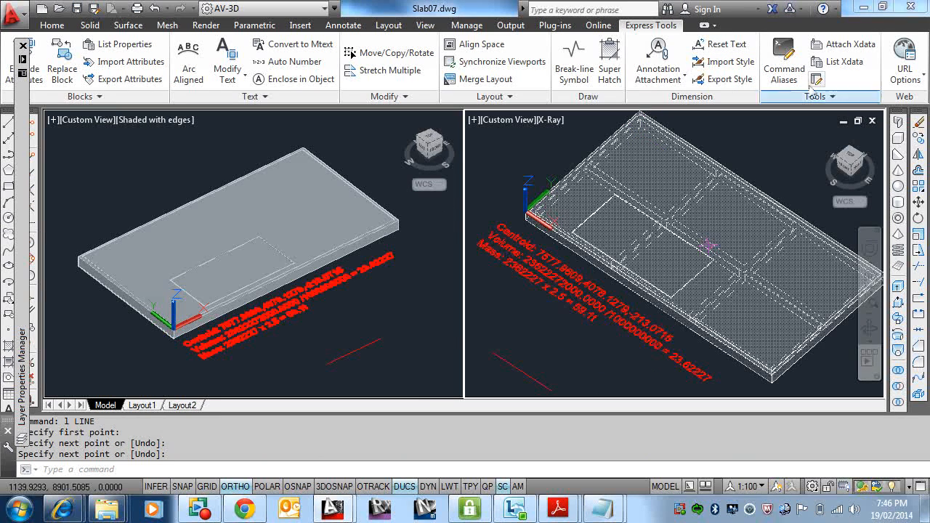
Examine the hyperlink options for the new line, covering existing file, view of this drawing and e-mail address, without attaching a link.
{"action": "left_click", "coordinate": [850, 44]}
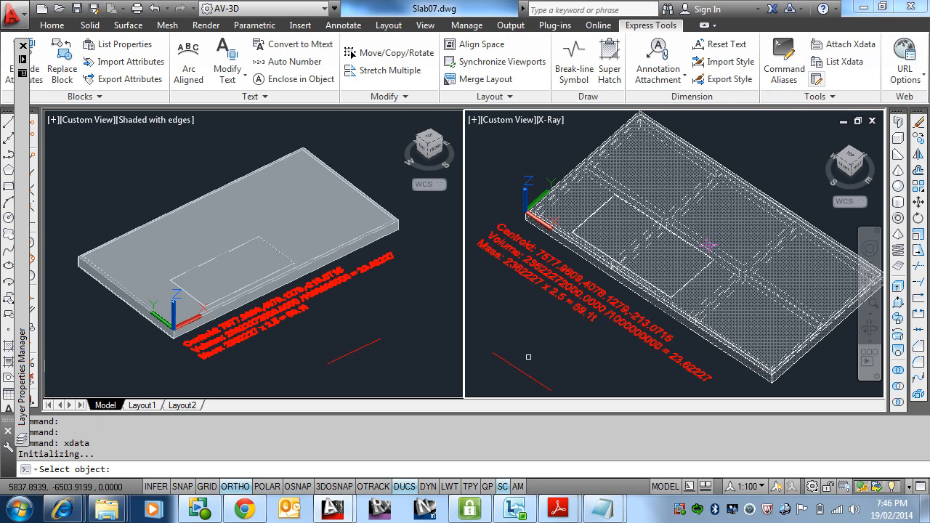
{"action": "key", "text": "Escape"}
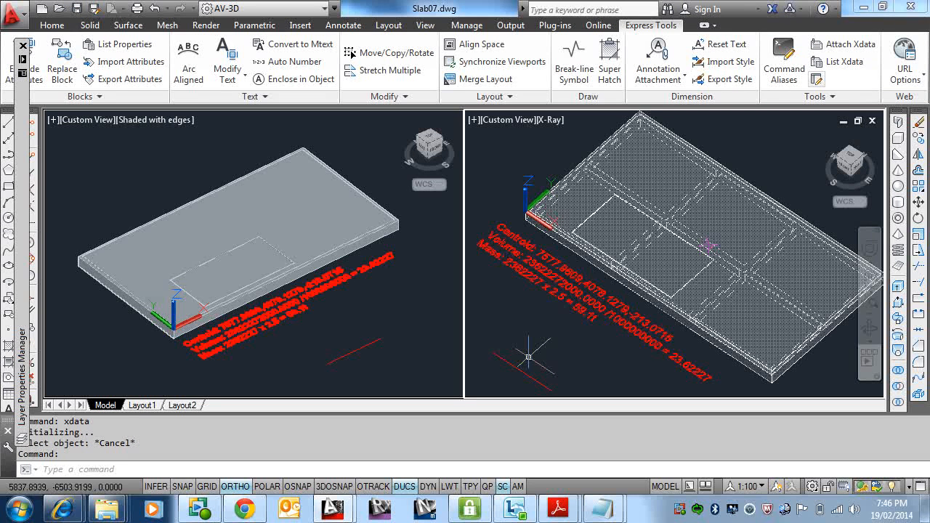
{"action": "key", "text": "ctrl+k"}
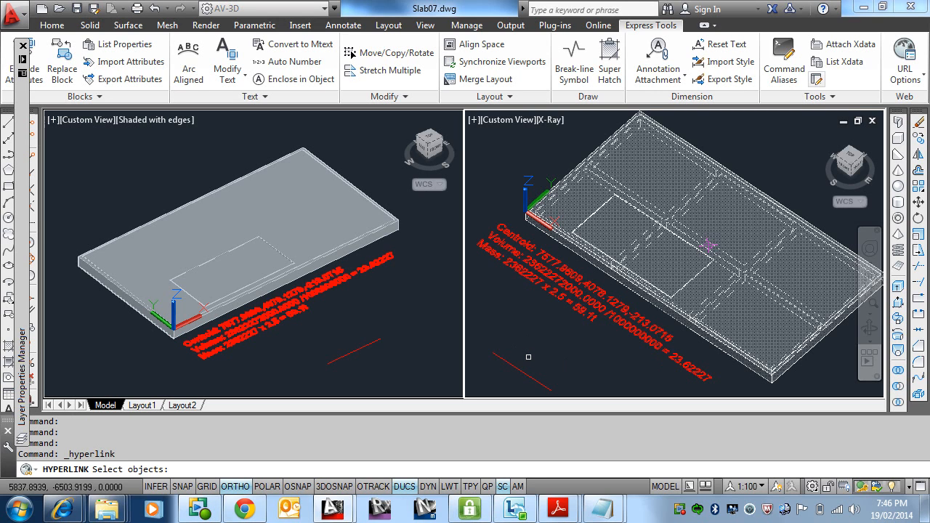
{"action": "left_click", "coordinate": [506, 359]}
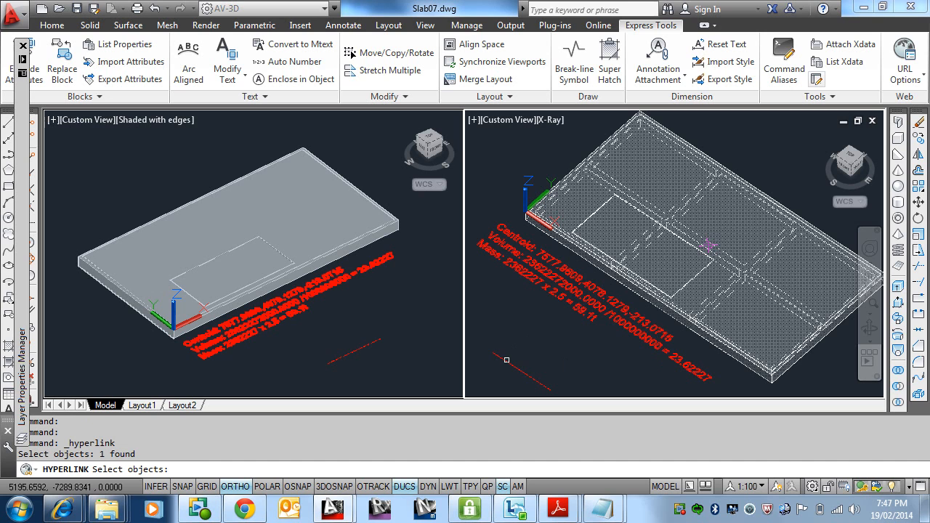
{"action": "left_click", "coordinate": [507, 360]}
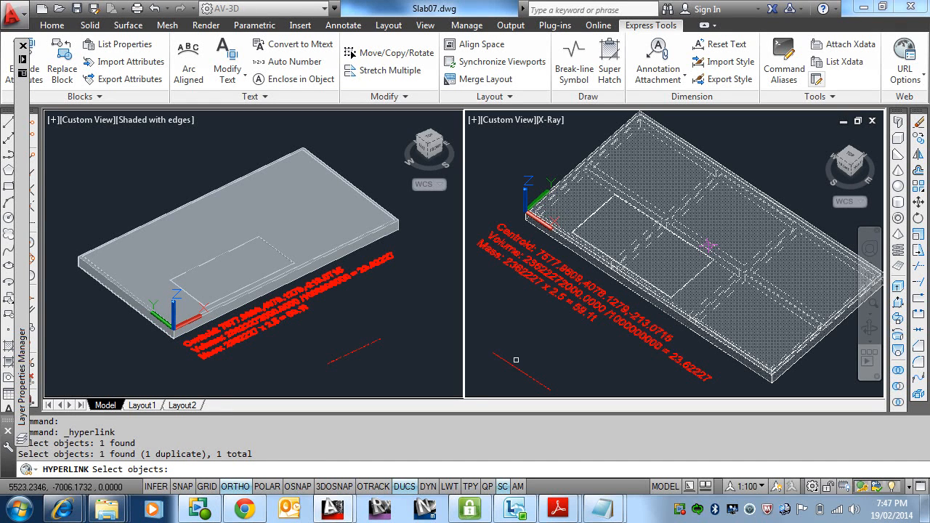
{"action": "scroll", "coordinate": [506, 371], "scroll_direction": "up", "scroll_amount": 3}
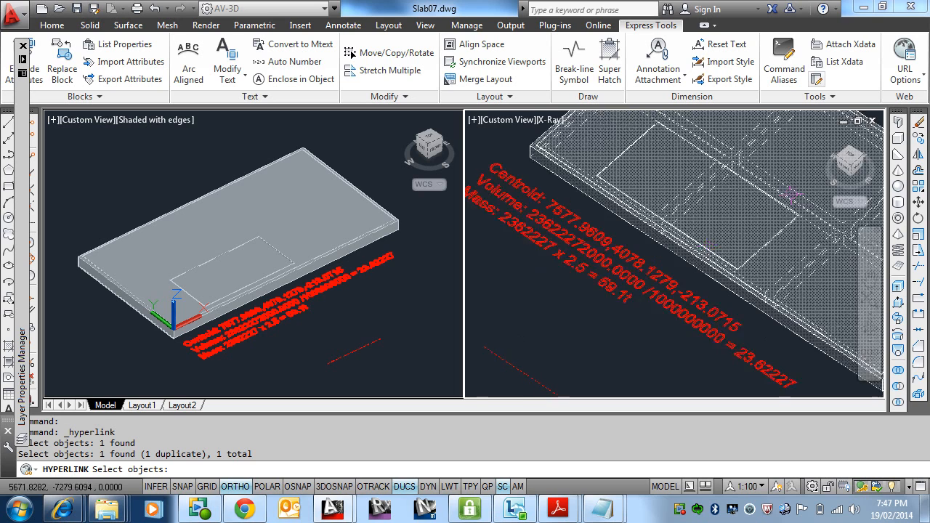
{"action": "left_click", "coordinate": [495, 354]}
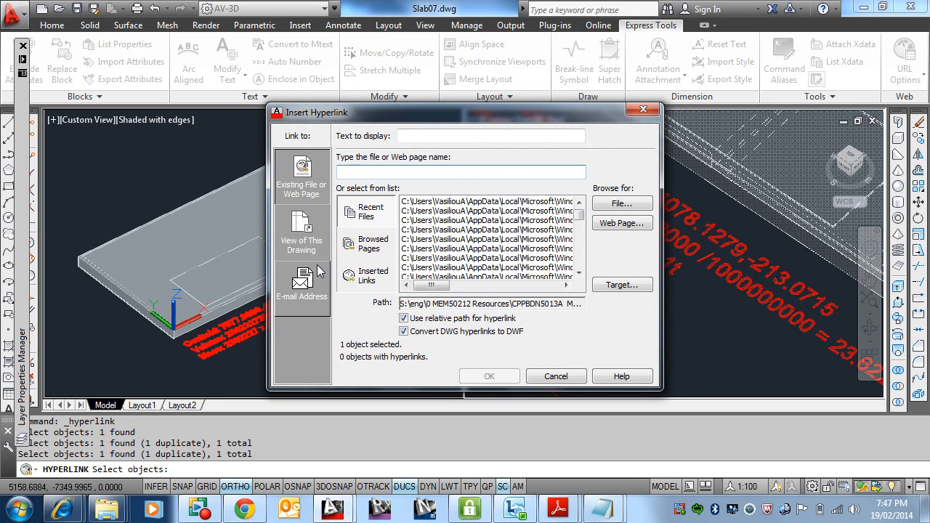
{"action": "left_click", "coordinate": [301, 231]}
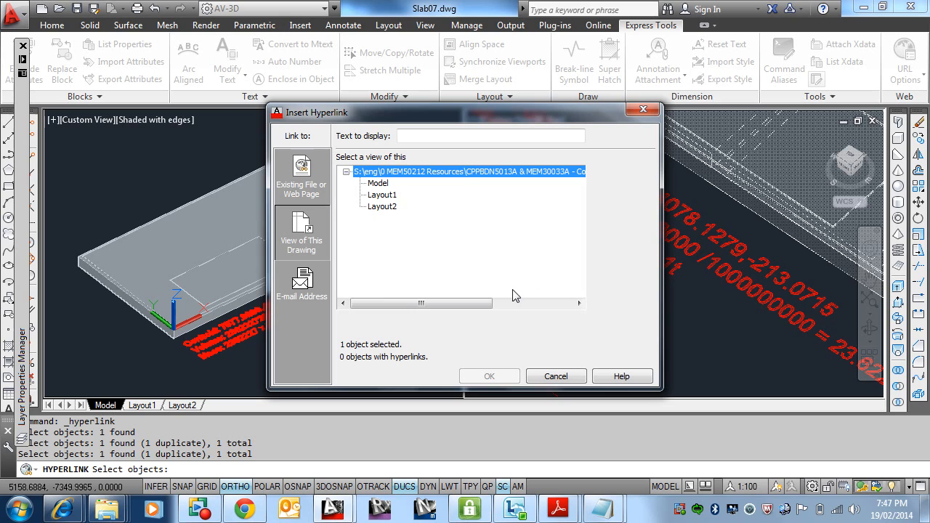
{"action": "left_click", "coordinate": [315, 297]}
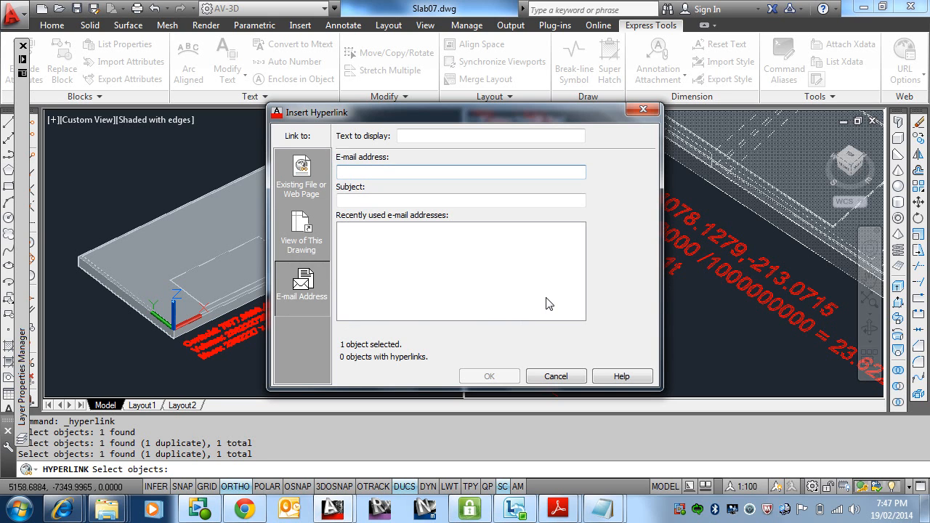
{"action": "left_click", "coordinate": [569, 379]}
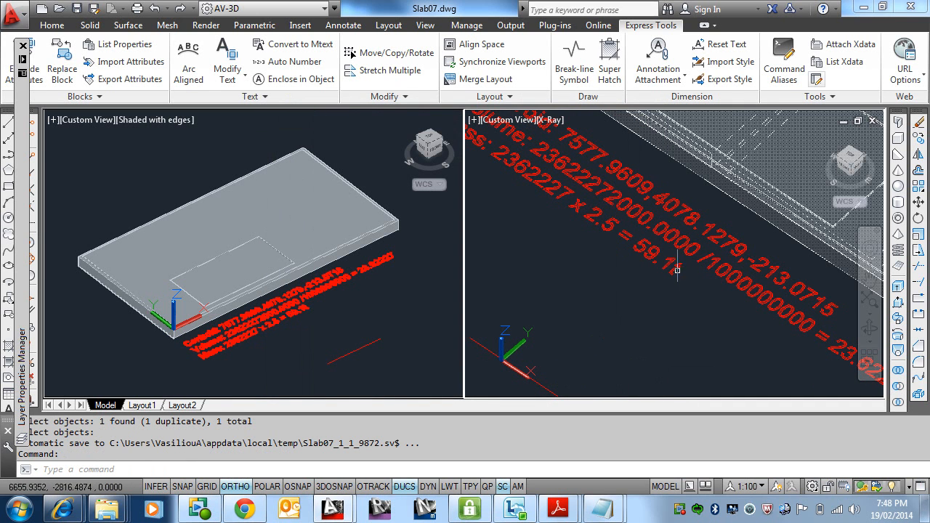
Attach Xdata to the line with application name "type" and the ASCII string "Pour here".
{"action": "left_click", "coordinate": [846, 48]}
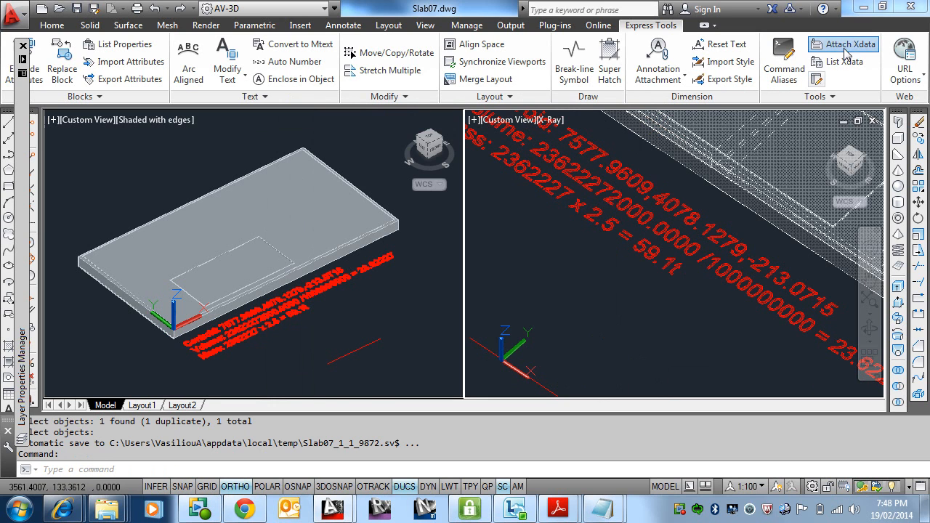
{"action": "left_click", "coordinate": [494, 352]}
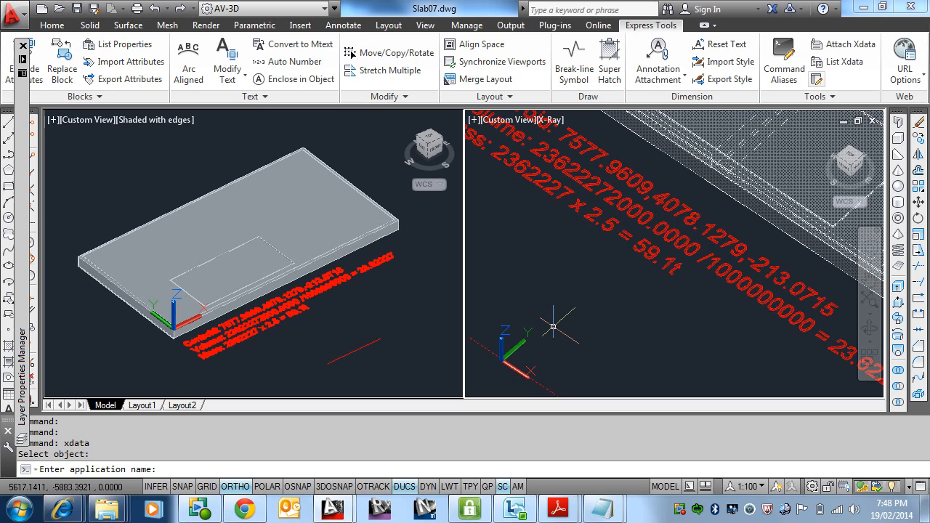
{"action": "type", "text": "type"}
{"action": "key", "text": "Return"}
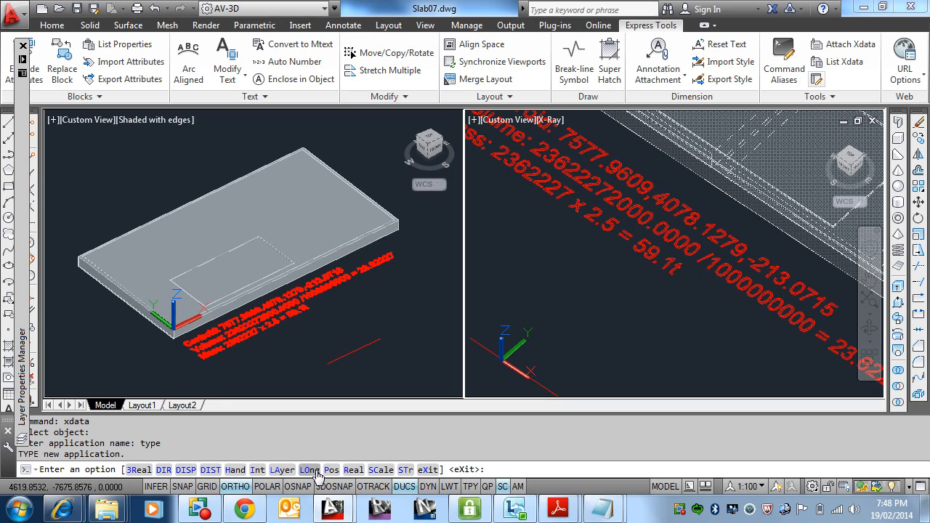
{"action": "left_click", "coordinate": [405, 470]}
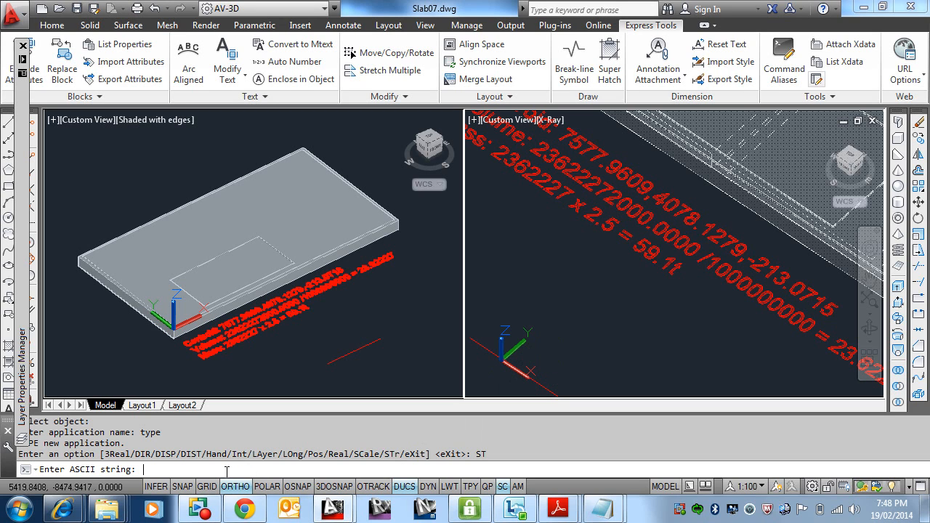
{"action": "type", "text": "Pour here"}
{"action": "key", "text": "Return"}
{"action": "key", "text": "Return"}
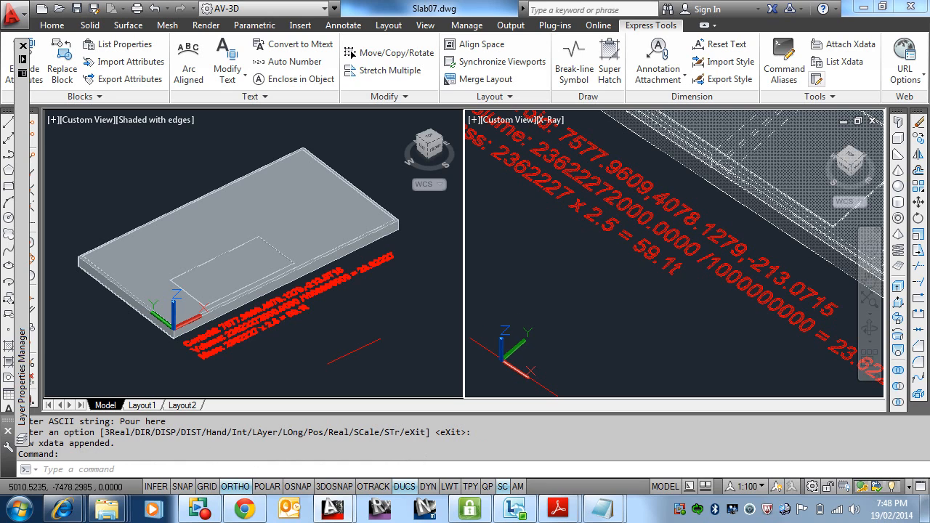
List the line's object data with the LIST command to check for the attached Xdata, and close the text window.
{"action": "left_click", "coordinate": [486, 351]}
{"action": "scroll", "coordinate": [486, 351], "scroll_direction": "down", "scroll_amount": 6}
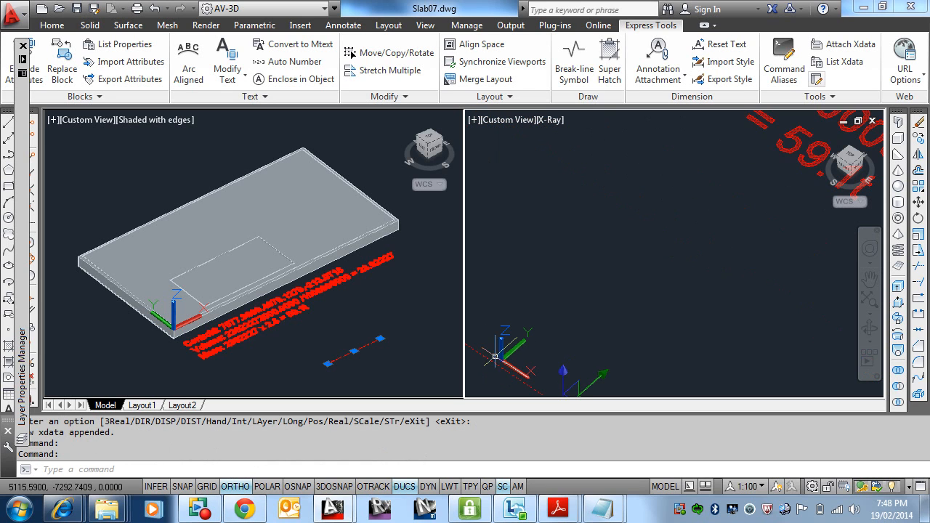
{"action": "scroll", "coordinate": [584, 258], "scroll_direction": "up", "scroll_amount": 3}
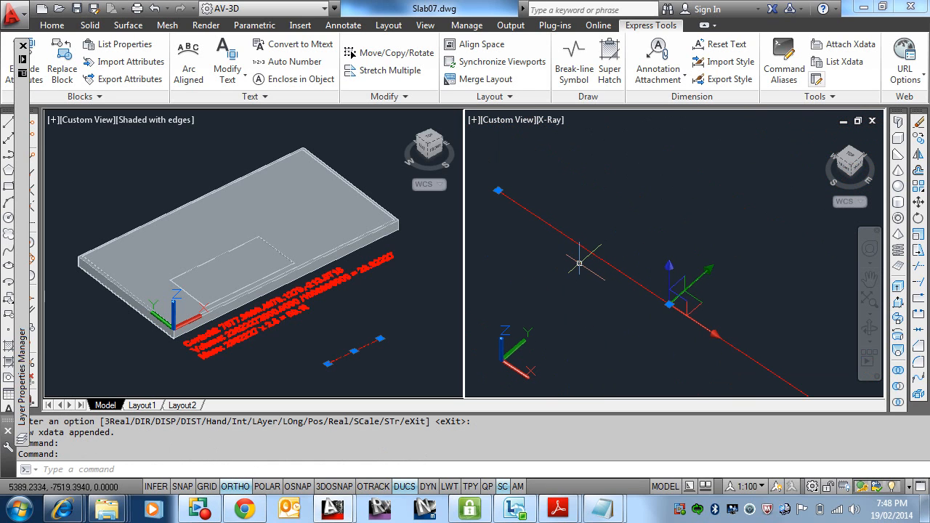
{"action": "type", "text": "LI"}
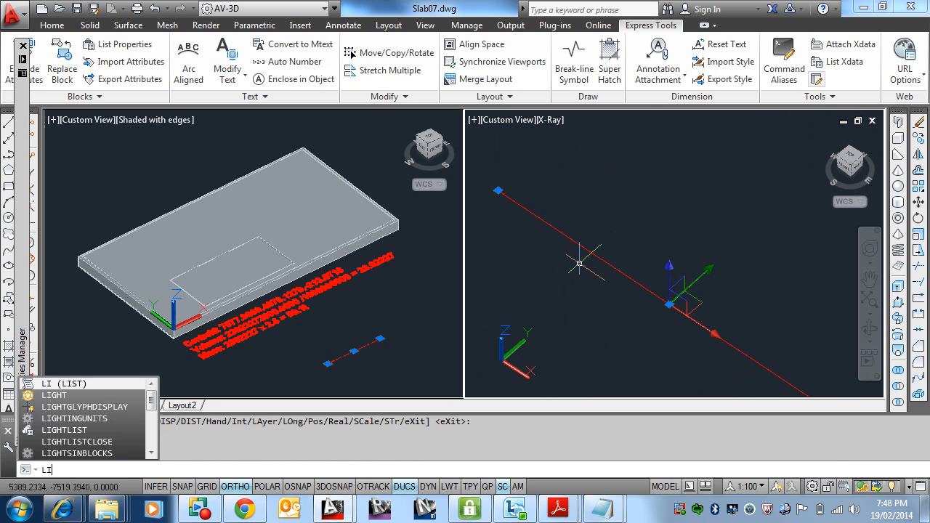
{"action": "key", "text": "Return"}
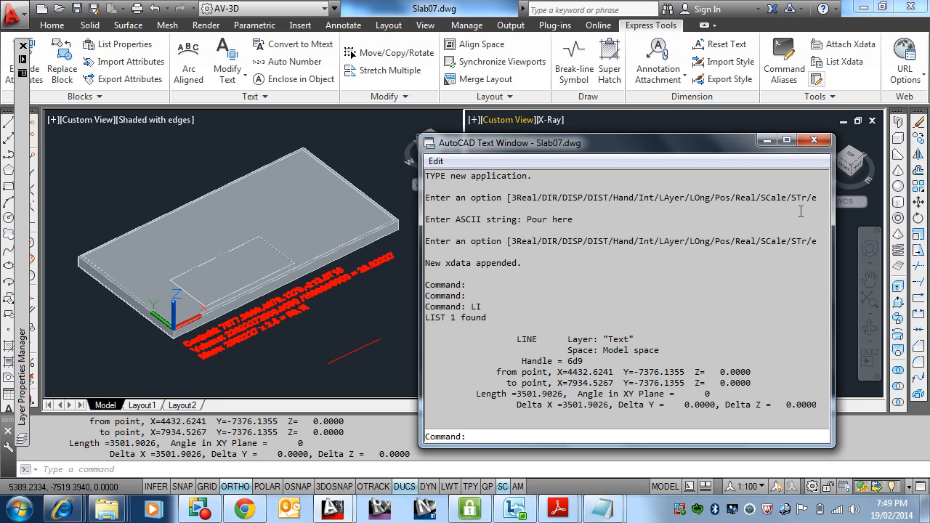
{"action": "left_click", "coordinate": [820, 142]}
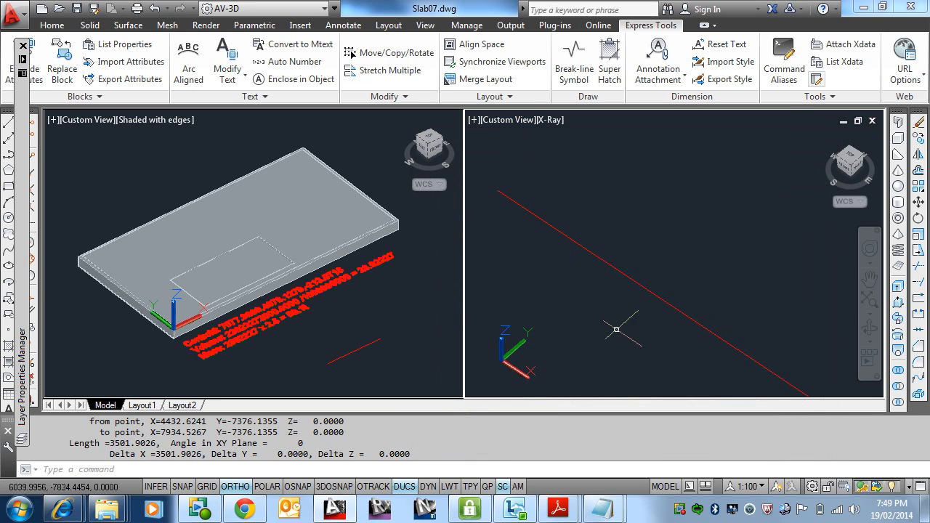
Inspect the full properties of the line for any embedded data, and close the properties display.
{"action": "left_click", "coordinate": [612, 267]}
{"action": "left_click", "coordinate": [594, 281]}
{"action": "right_click", "coordinate": [622, 267]}
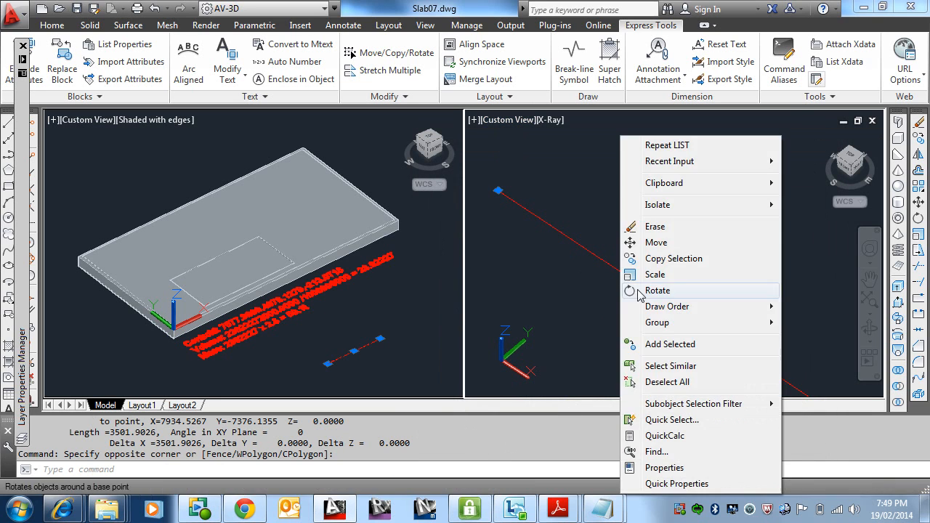
{"action": "left_click", "coordinate": [664, 468]}
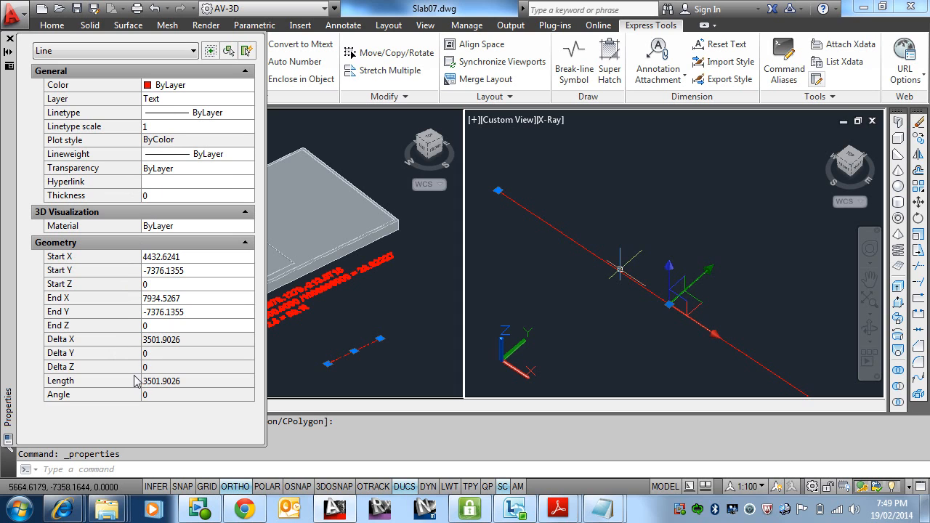
{"action": "left_click", "coordinate": [10, 38]}
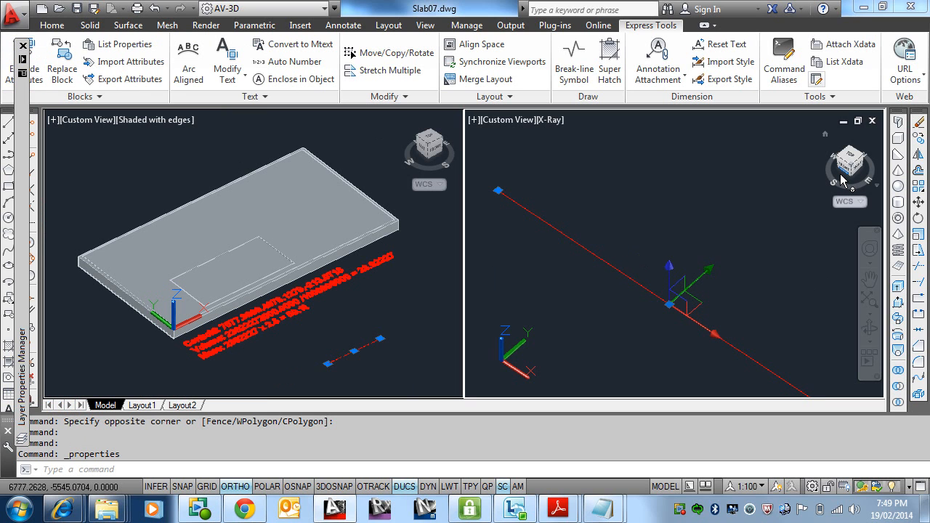
List the line's Xdata for all application names, highlight the stored ASCII string, and close the text window.
{"action": "left_click", "coordinate": [852, 62]}
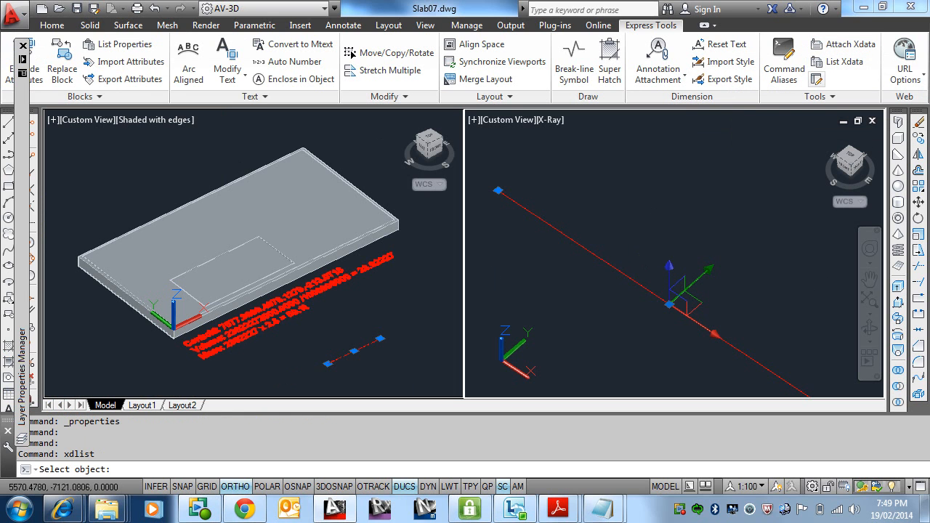
{"action": "left_click", "coordinate": [611, 263]}
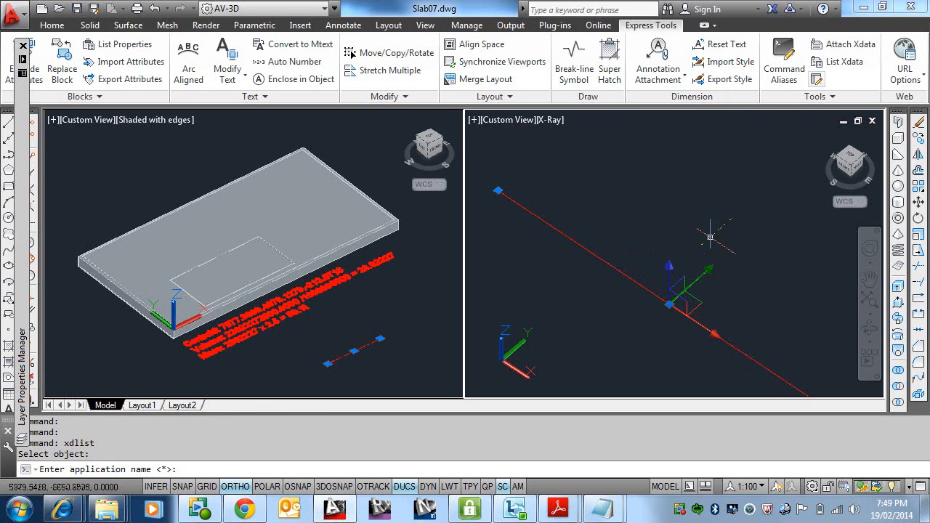
{"action": "key", "text": "Return"}
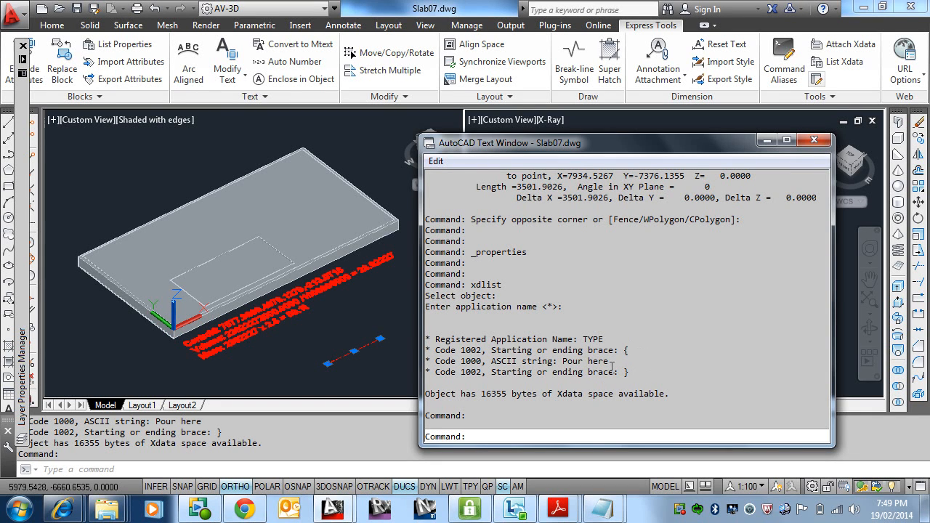
{"action": "left_click_drag", "start_coordinate": [613, 361], "coordinate": [563, 362]}
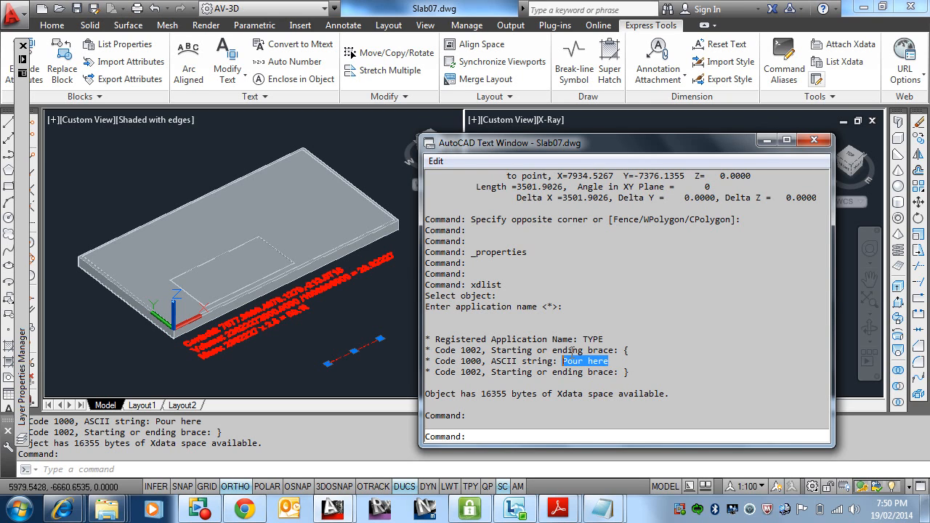
{"action": "left_click", "coordinate": [814, 141]}
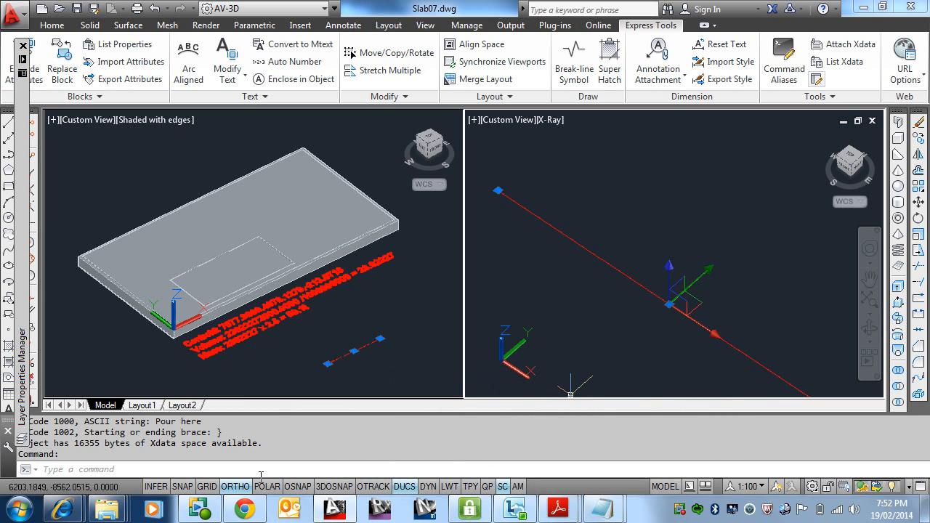
Switch to the course program PDF in Adobe Reader, review the week 2 topics, and return to the Slab07 drawing in AutoCAD.
{"action": "mouse_move", "coordinate": [558, 509]}
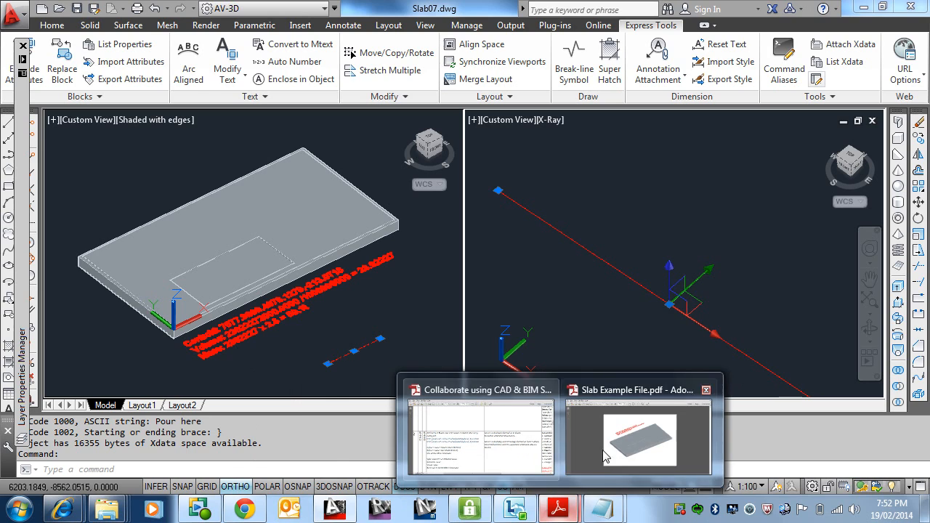
{"action": "left_click", "coordinate": [509, 452]}
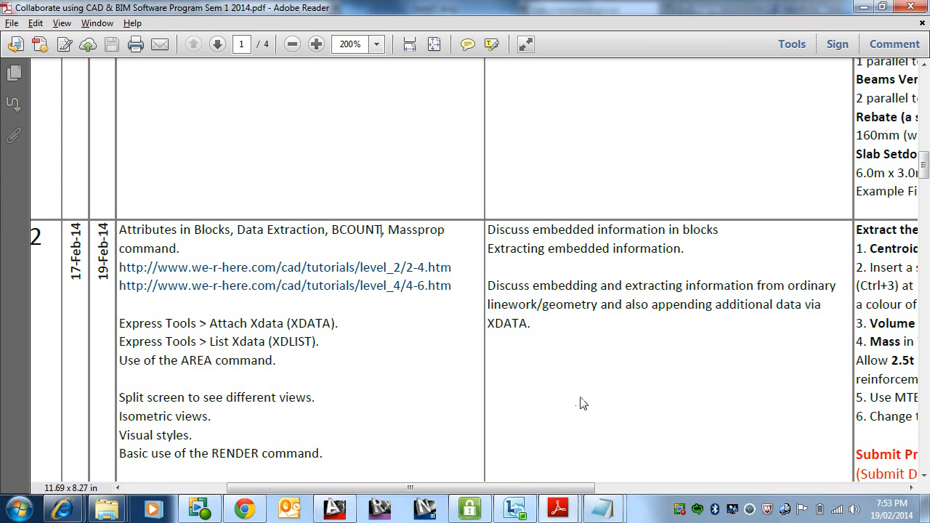
{"action": "scroll", "coordinate": [581, 401], "scroll_direction": "down", "scroll_amount": 1}
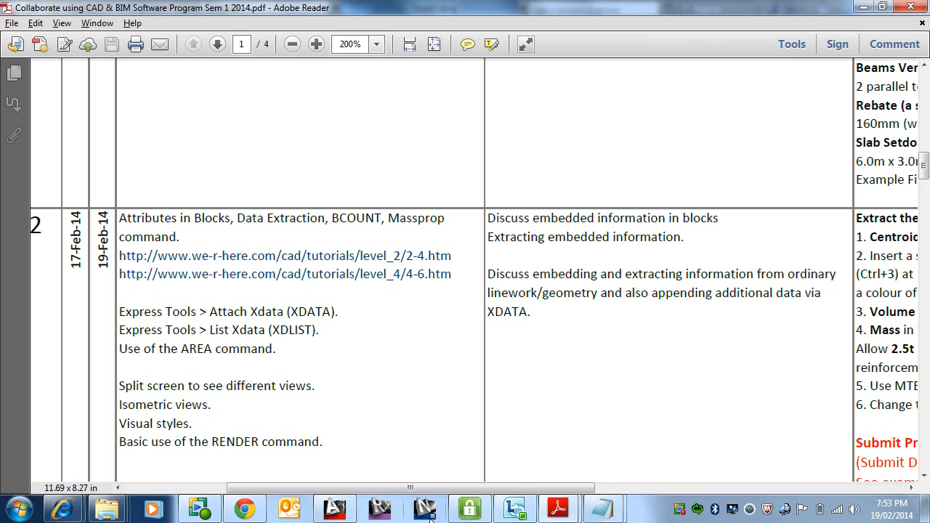
{"action": "left_click", "coordinate": [336, 509]}
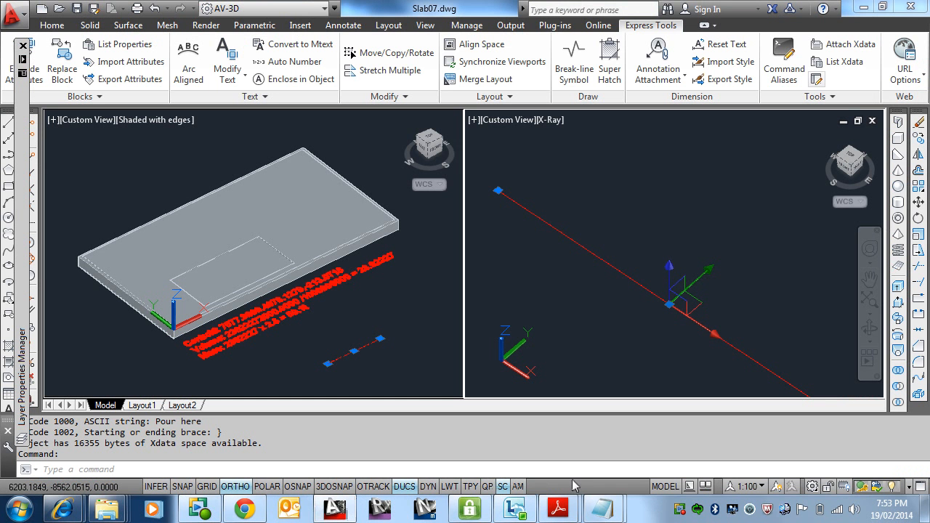
{"action": "right_click", "coordinate": [680, 510]}
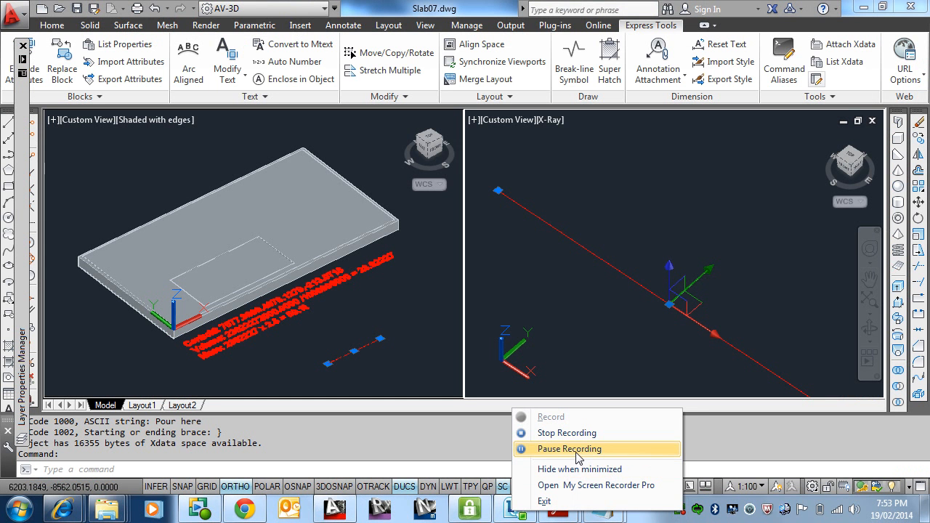